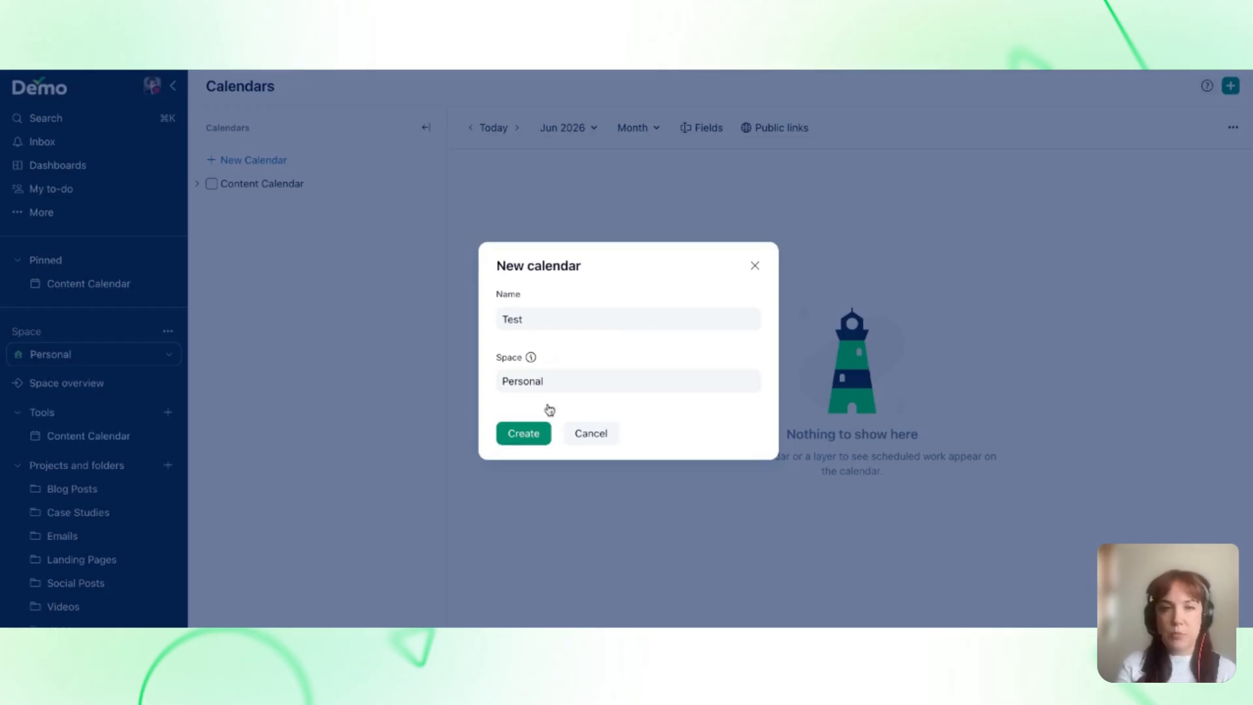
# Step: Create a new calendar named Test in the Personal space
pyautogui.click(526, 382)
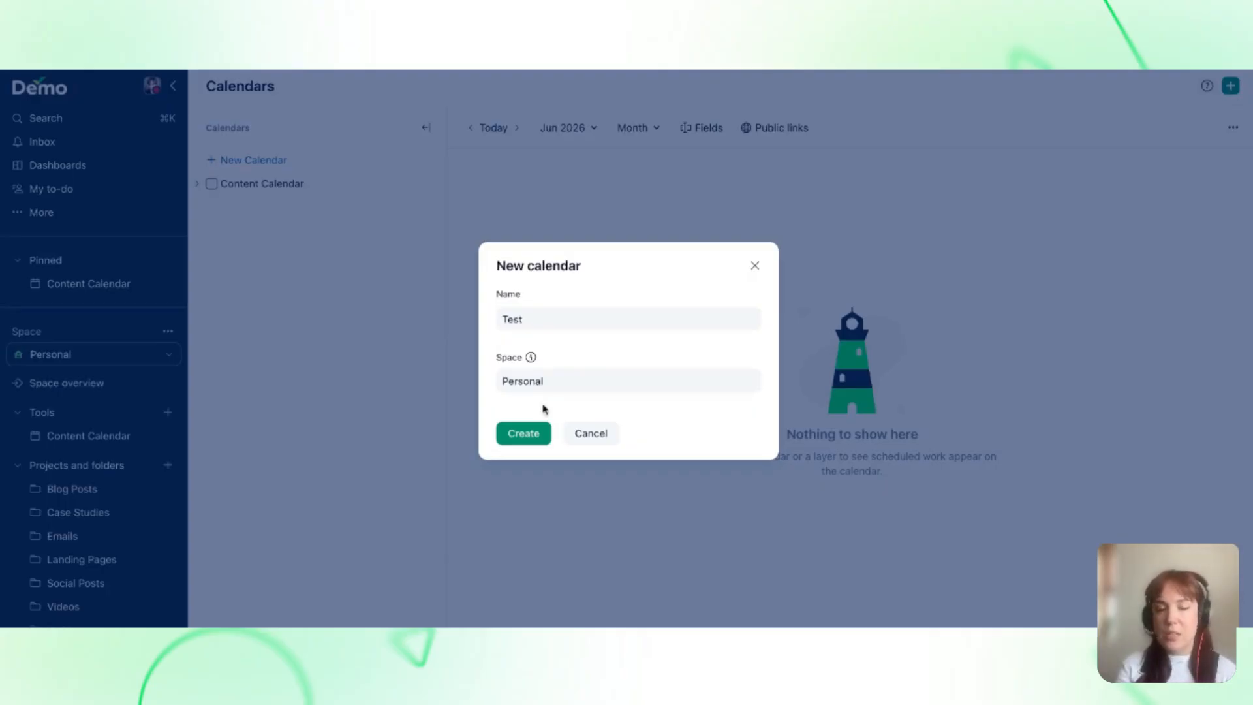
pyautogui.click(523, 436)
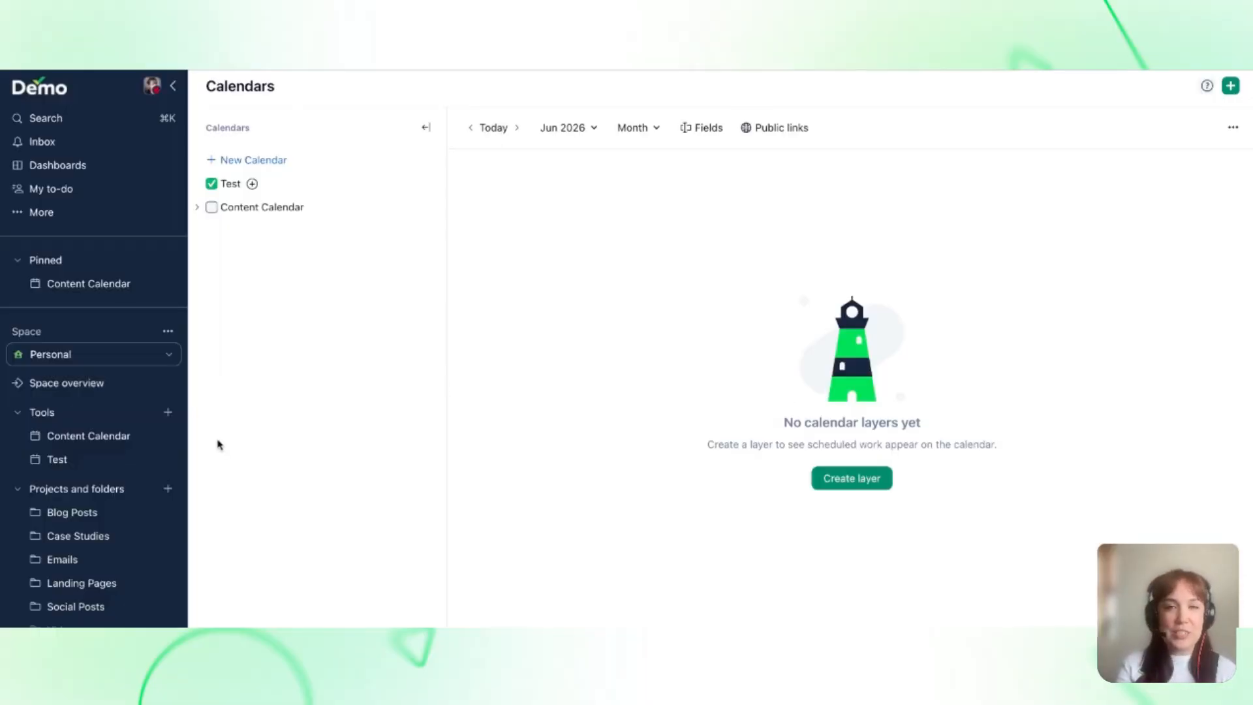
# Step: Start a new layer in the Test calendar and name it Blog Posts
pyautogui.scroll(-1, 98, 525)
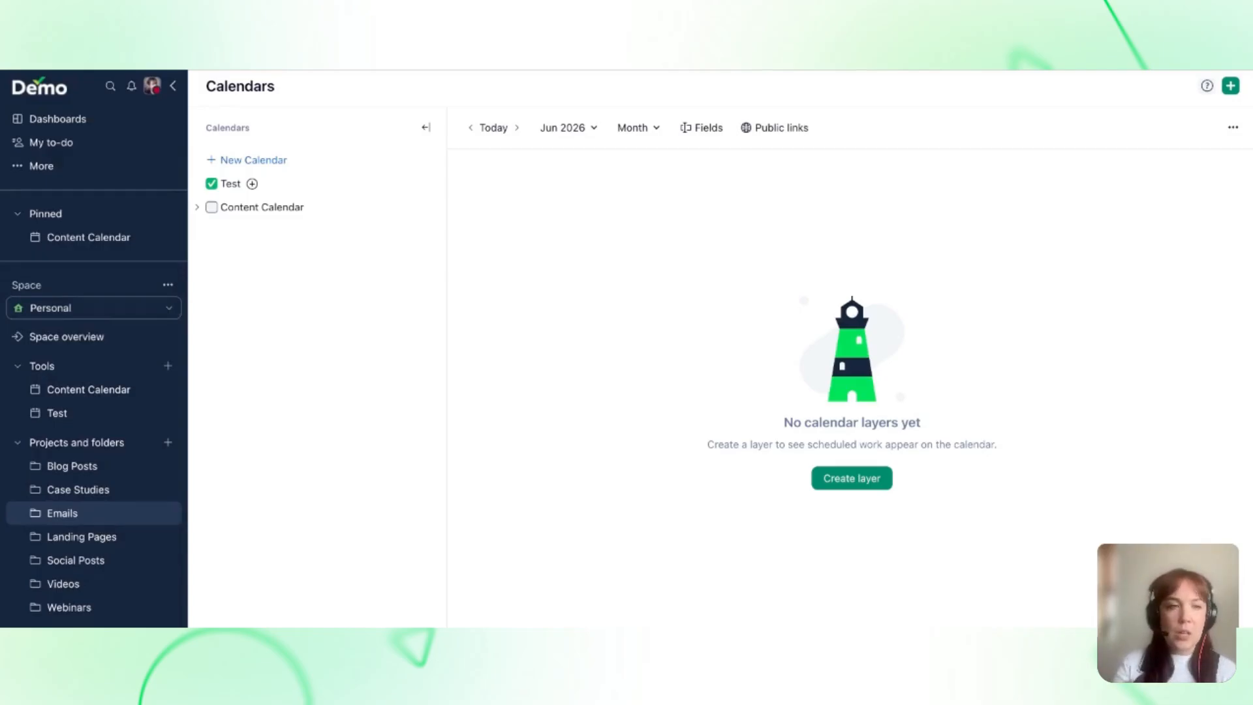
pyautogui.moveTo(137, 515)
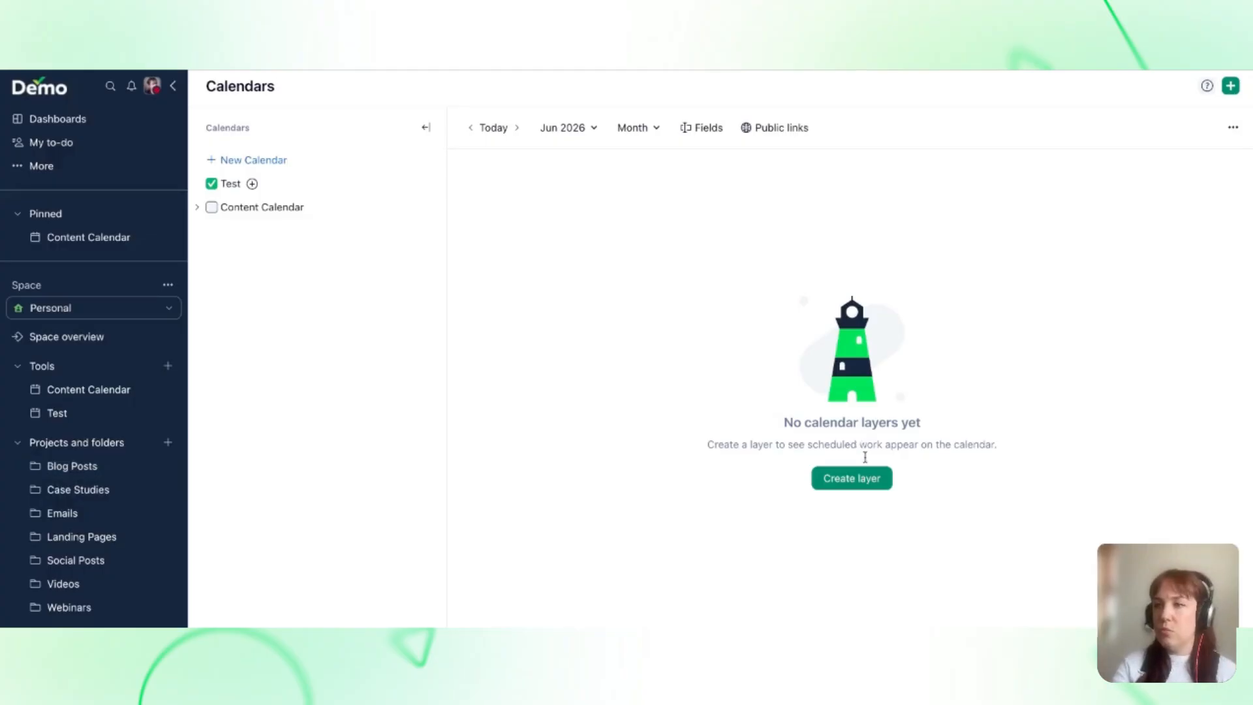
pyautogui.click(852, 479)
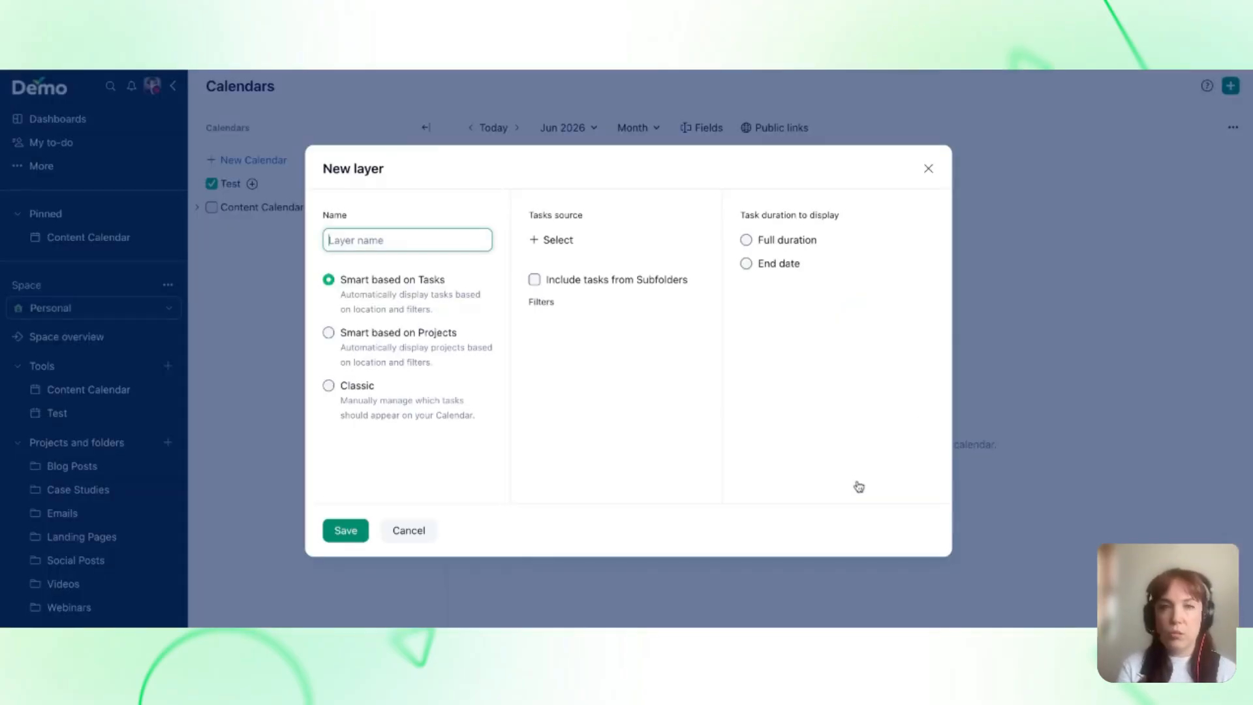
pyautogui.write('Bl')
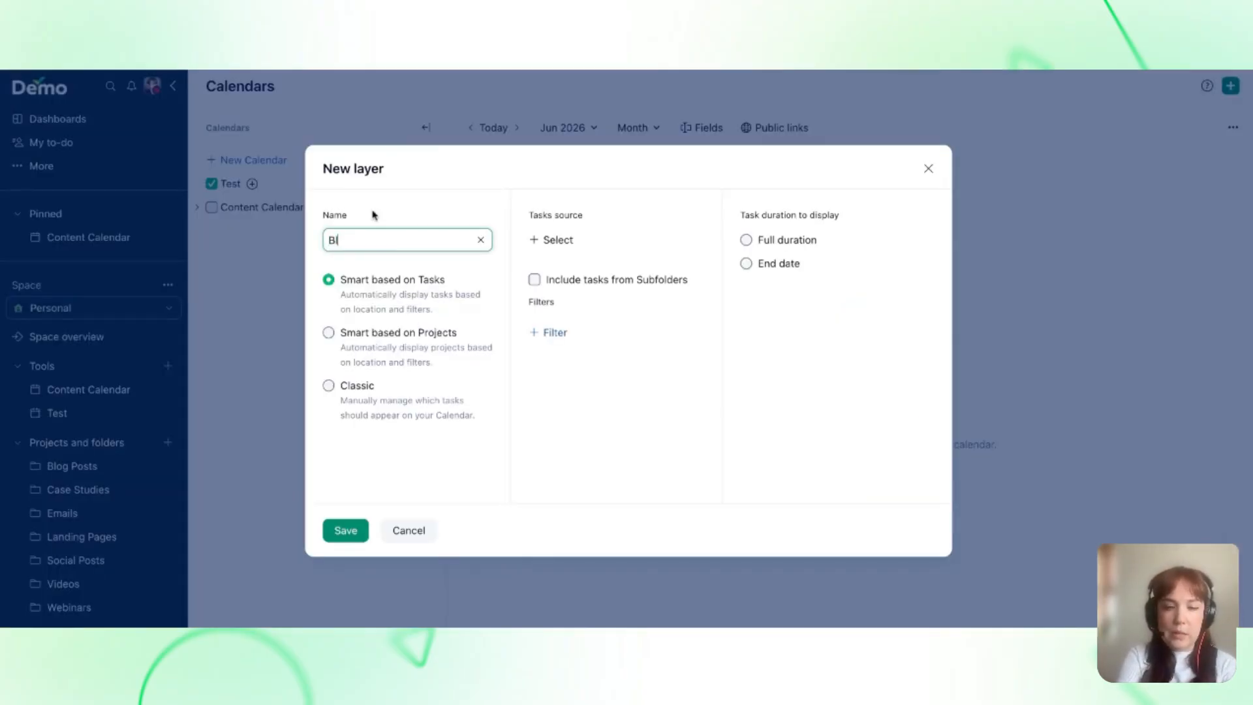
pyautogui.write('og Posts')
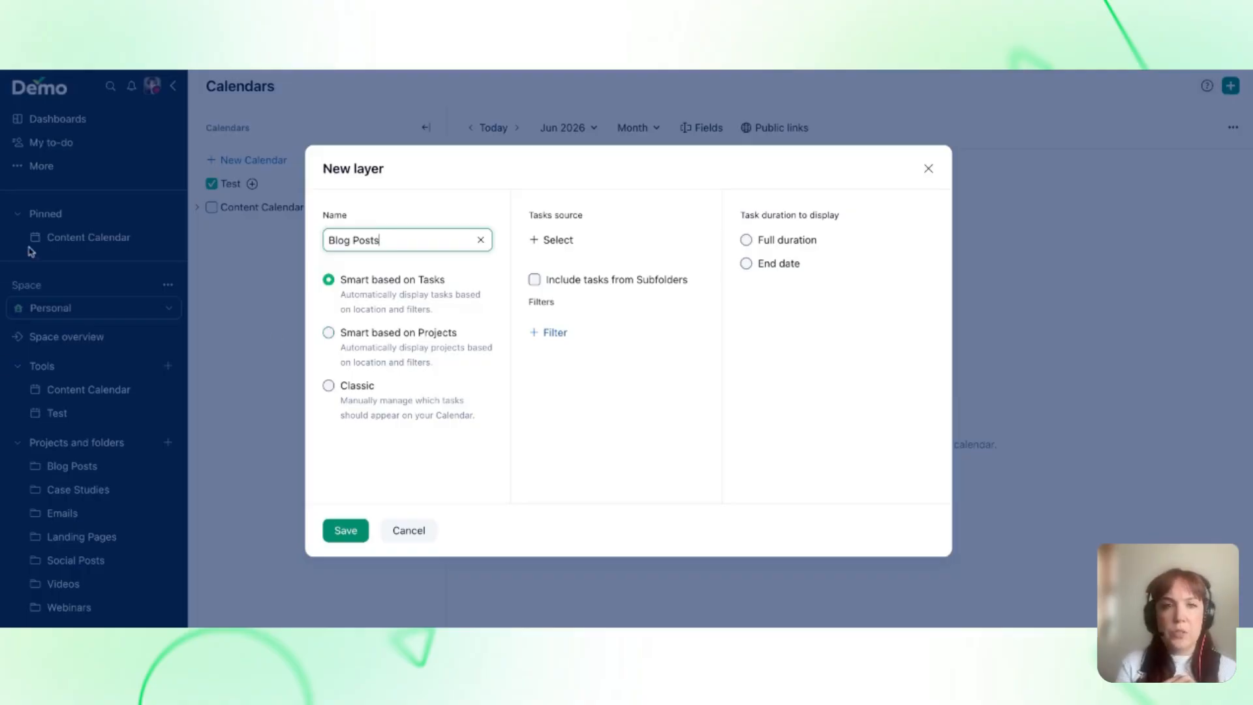
# Step: Set the Blog Posts folder as the layer's tasks source and include tasks from its subfolders
pyautogui.click(559, 241)
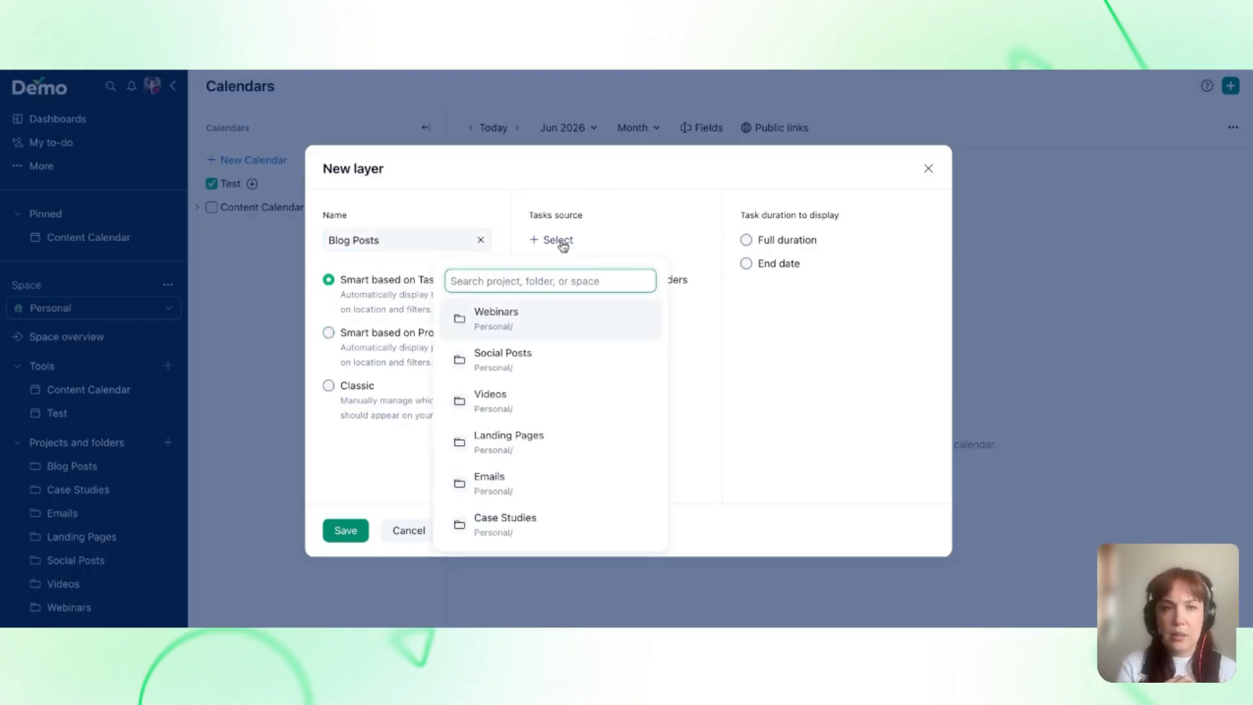
pyautogui.scroll(-5, 540, 398)
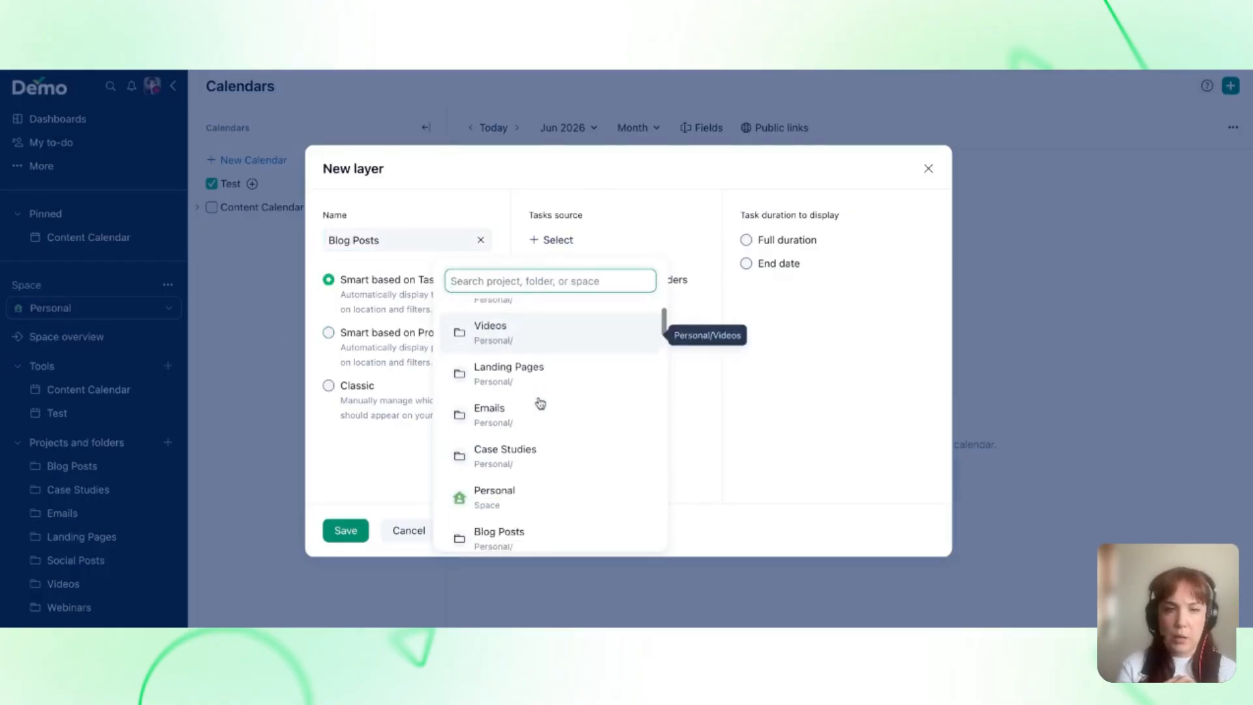
pyautogui.click(538, 433)
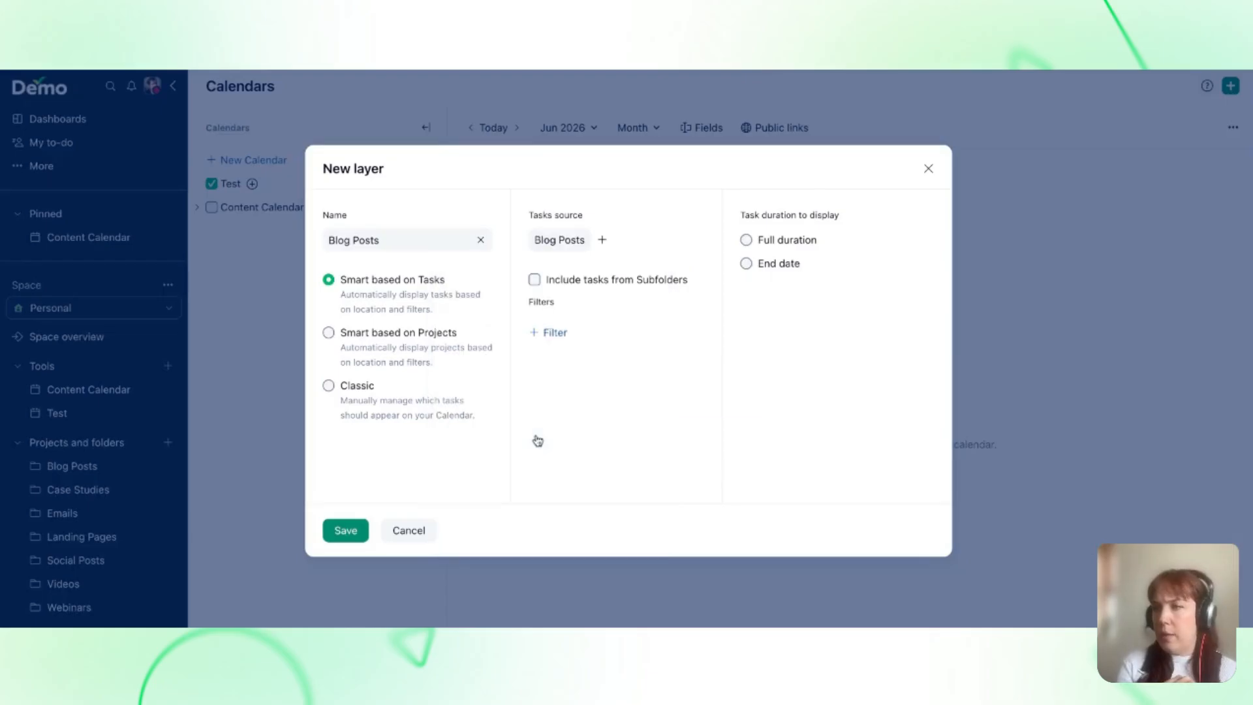
pyautogui.click(535, 281)
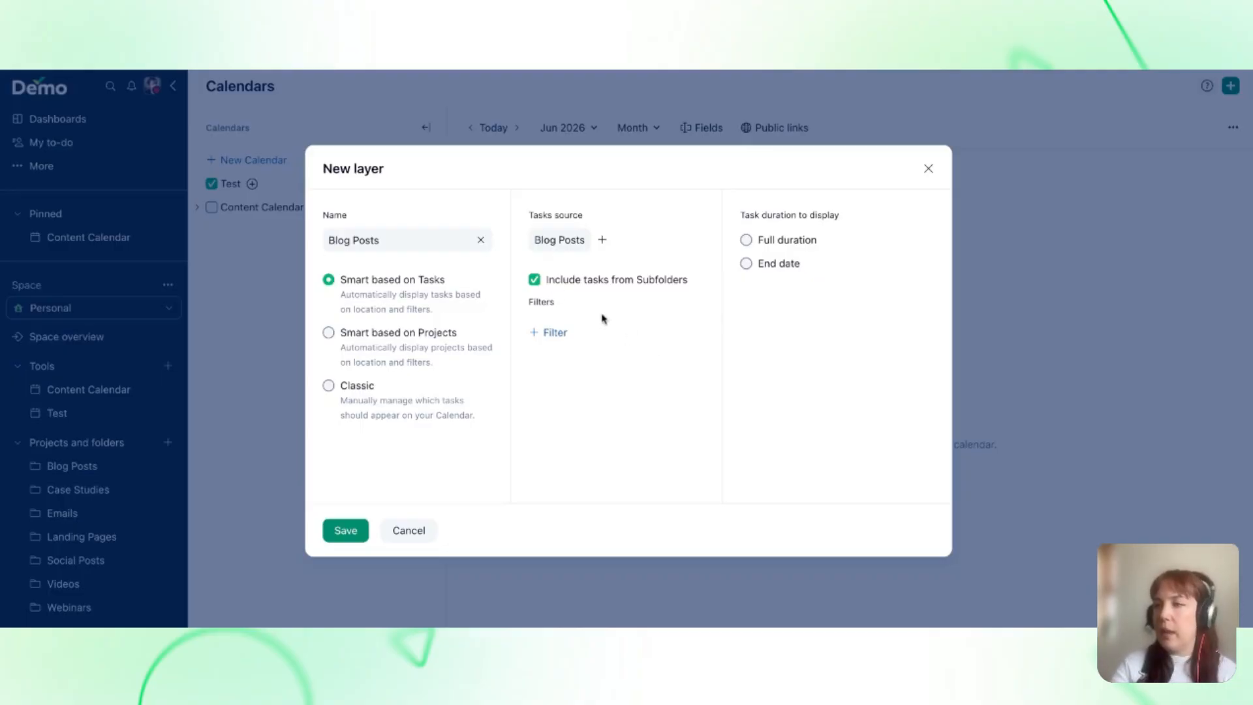
pyautogui.click(555, 334)
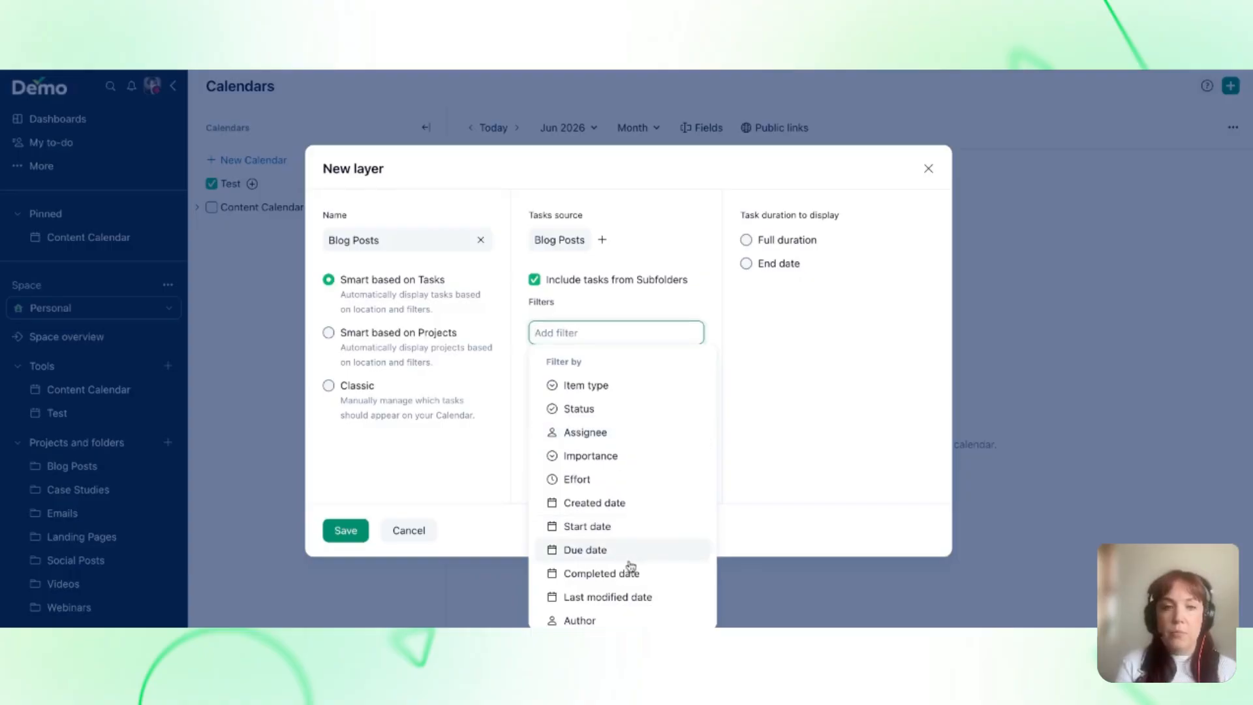
pyautogui.scroll(-2, 630, 566)
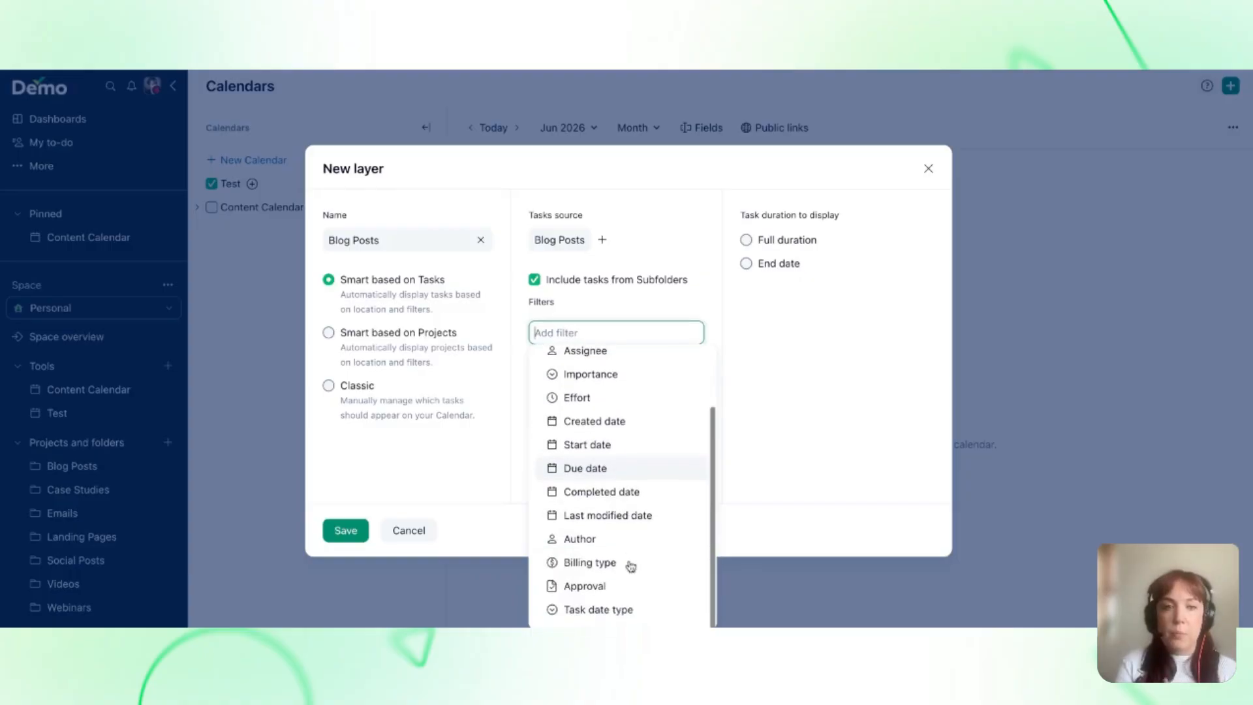
pyautogui.click(629, 615)
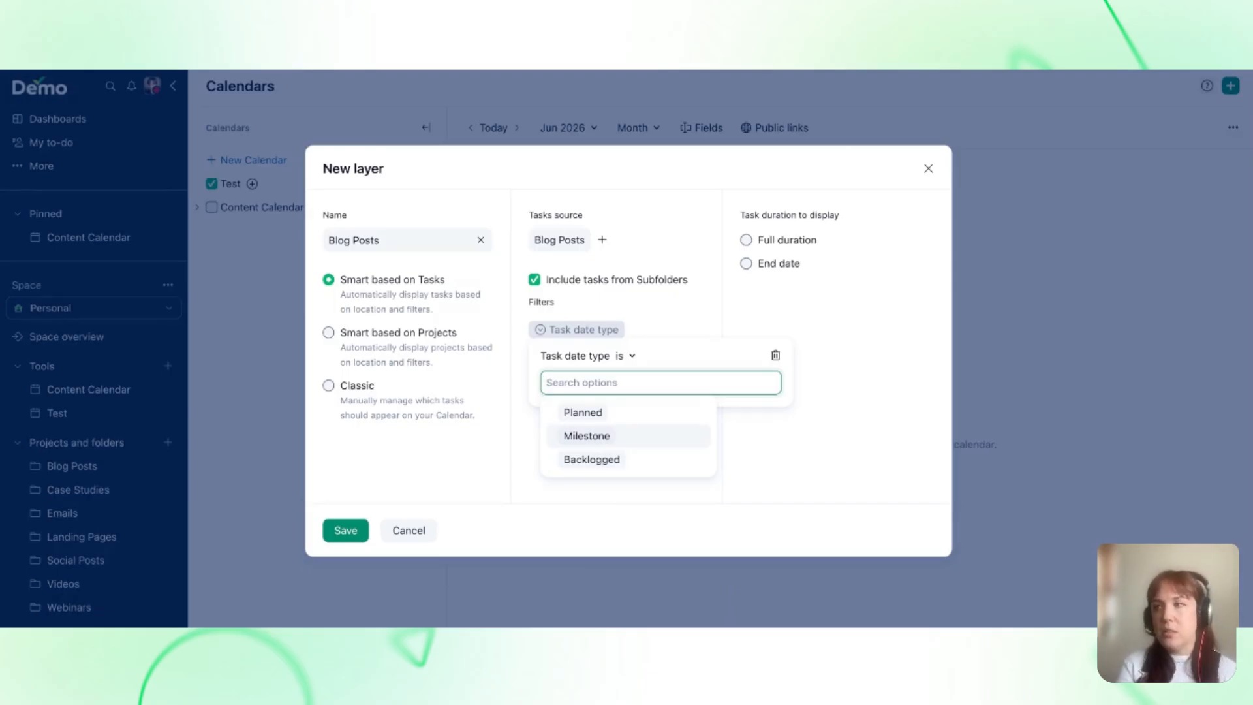
pyautogui.click(783, 493)
pyautogui.moveTo(621, 323)
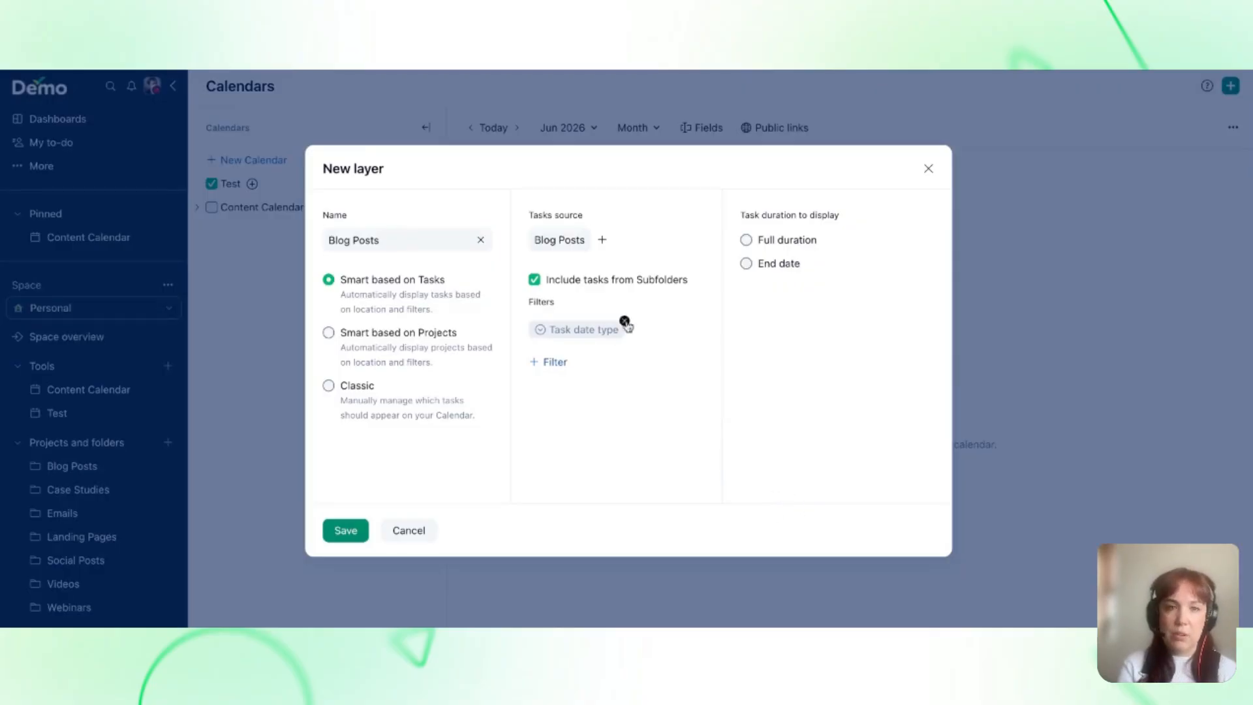
pyautogui.click(624, 322)
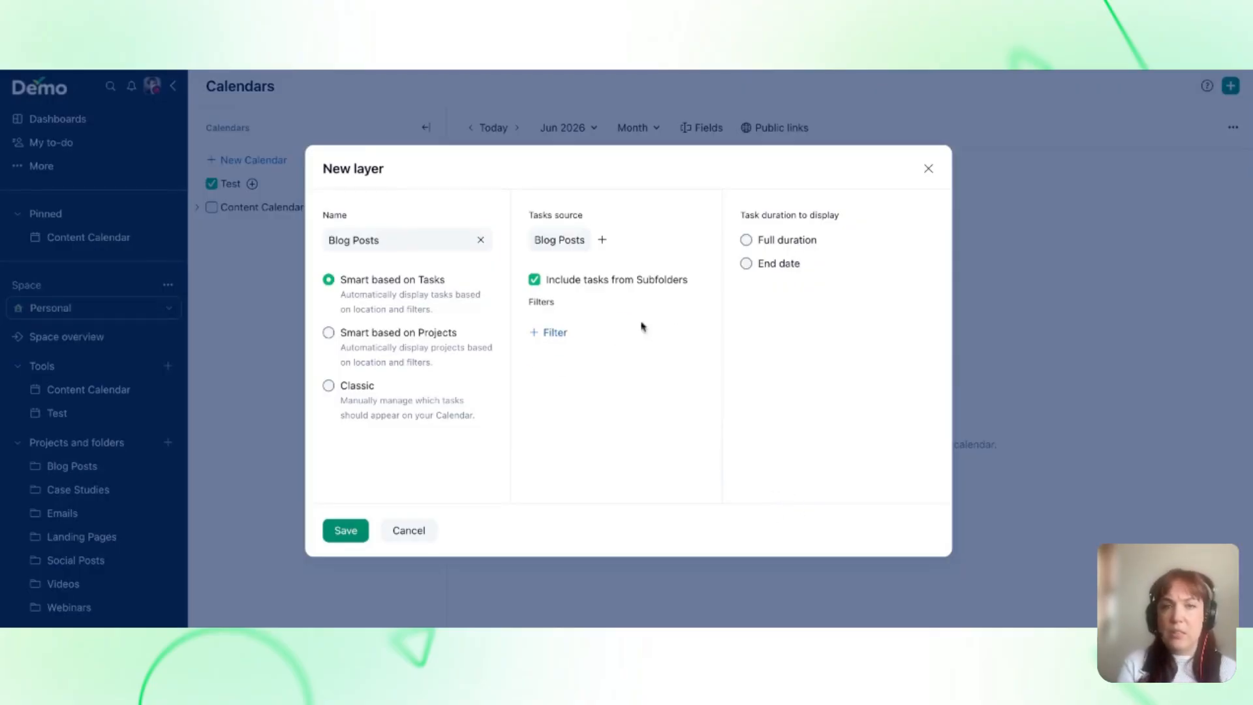
# Step: Set the Blog Posts layer to display only each task's end date and save the layer
pyautogui.click(770, 273)
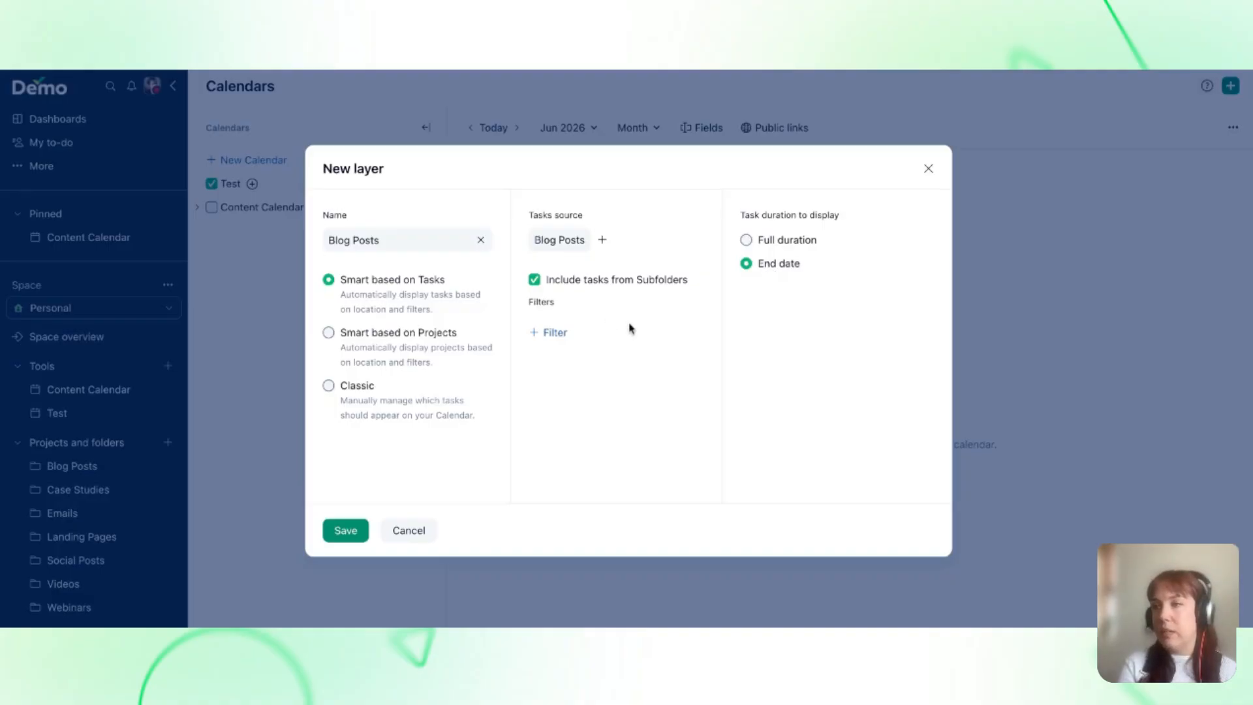
pyautogui.click(746, 241)
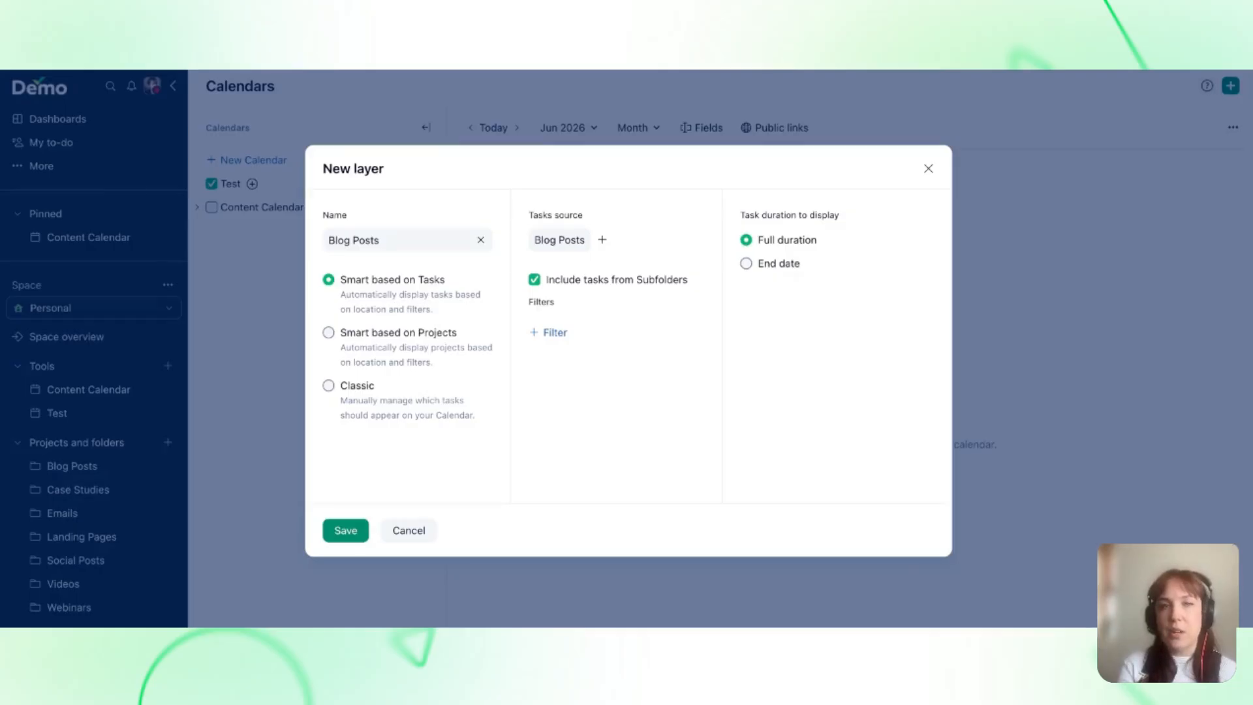
pyautogui.click(746, 264)
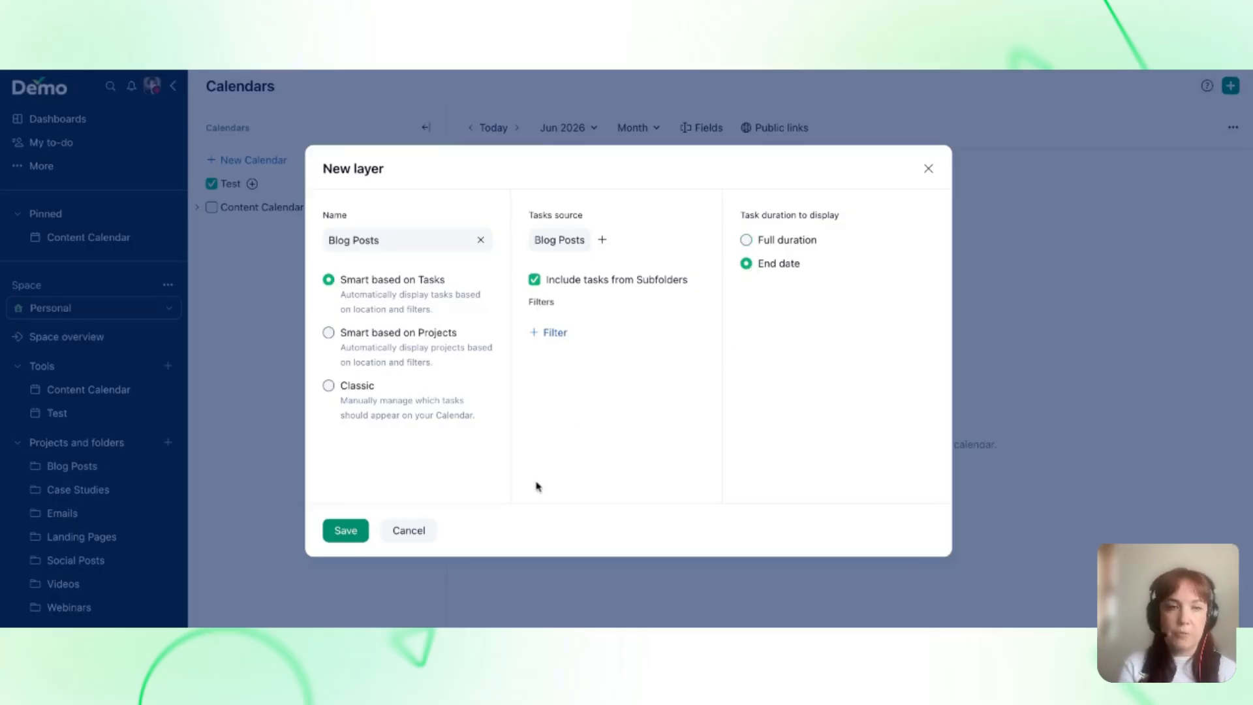
pyautogui.click(345, 530)
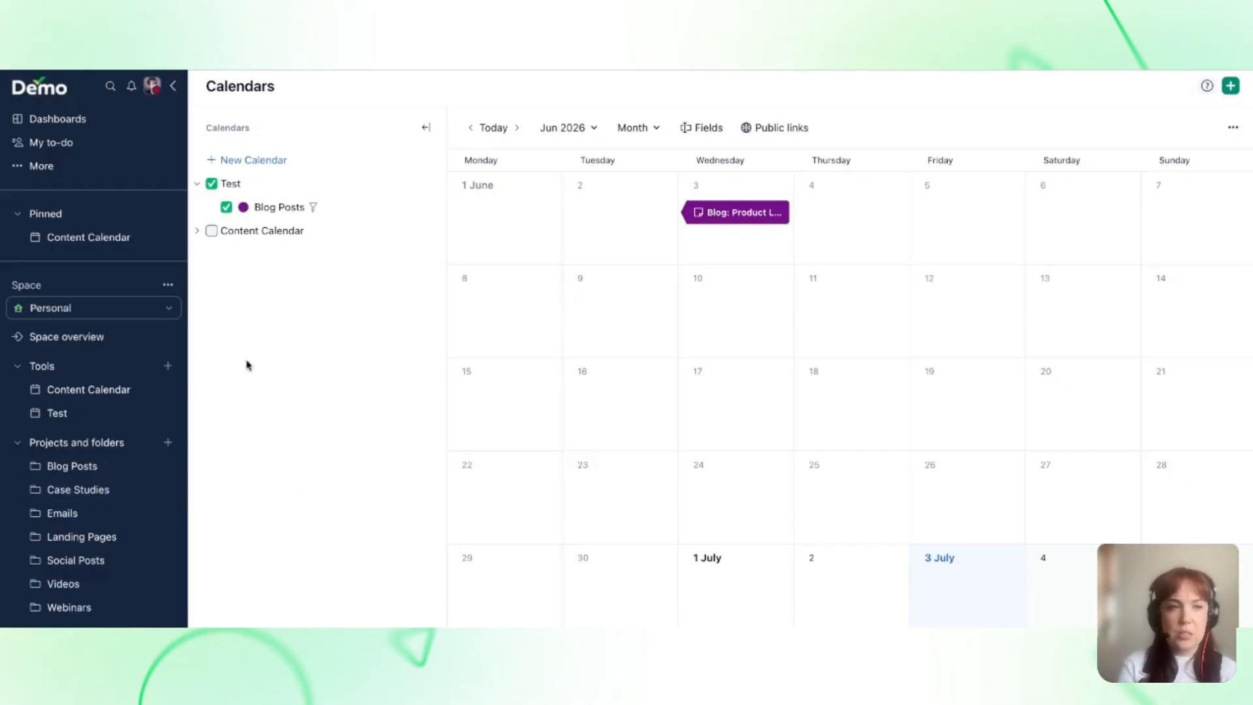
# Step: Start a second layer in the Test calendar named Case Studies, with the Case Studies folder as its tasks source
pyautogui.click(429, 184)
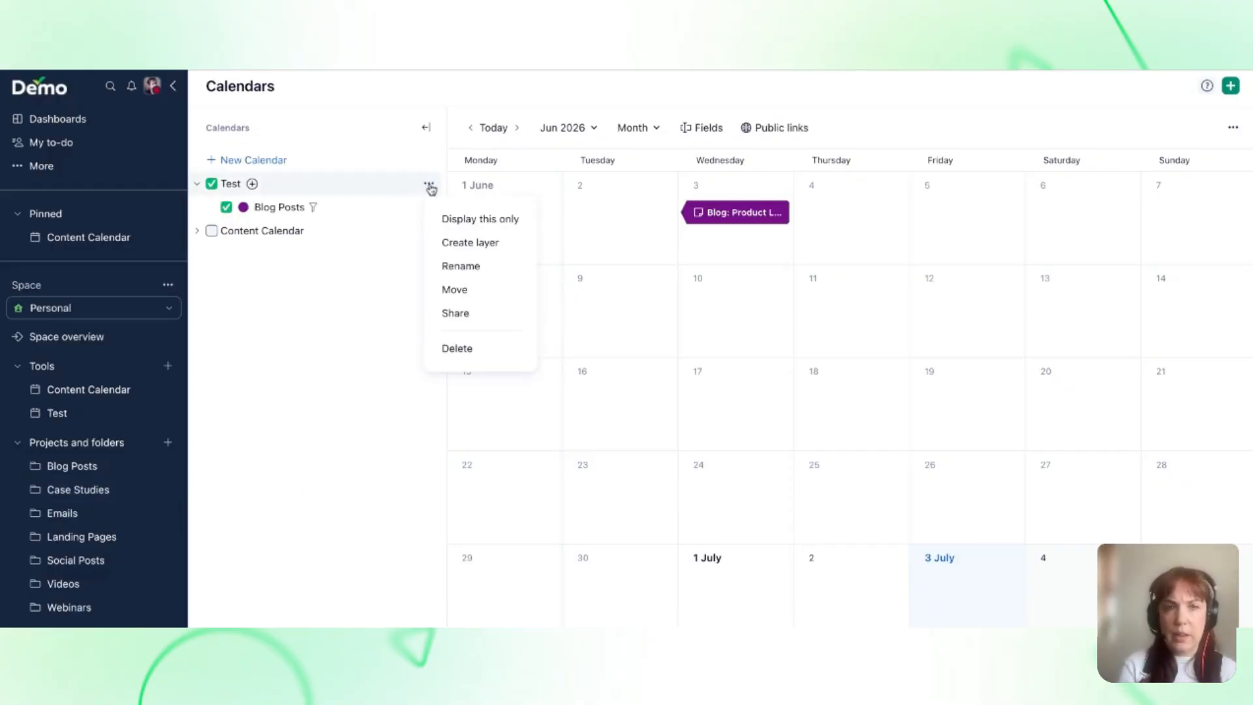
pyautogui.click(500, 248)
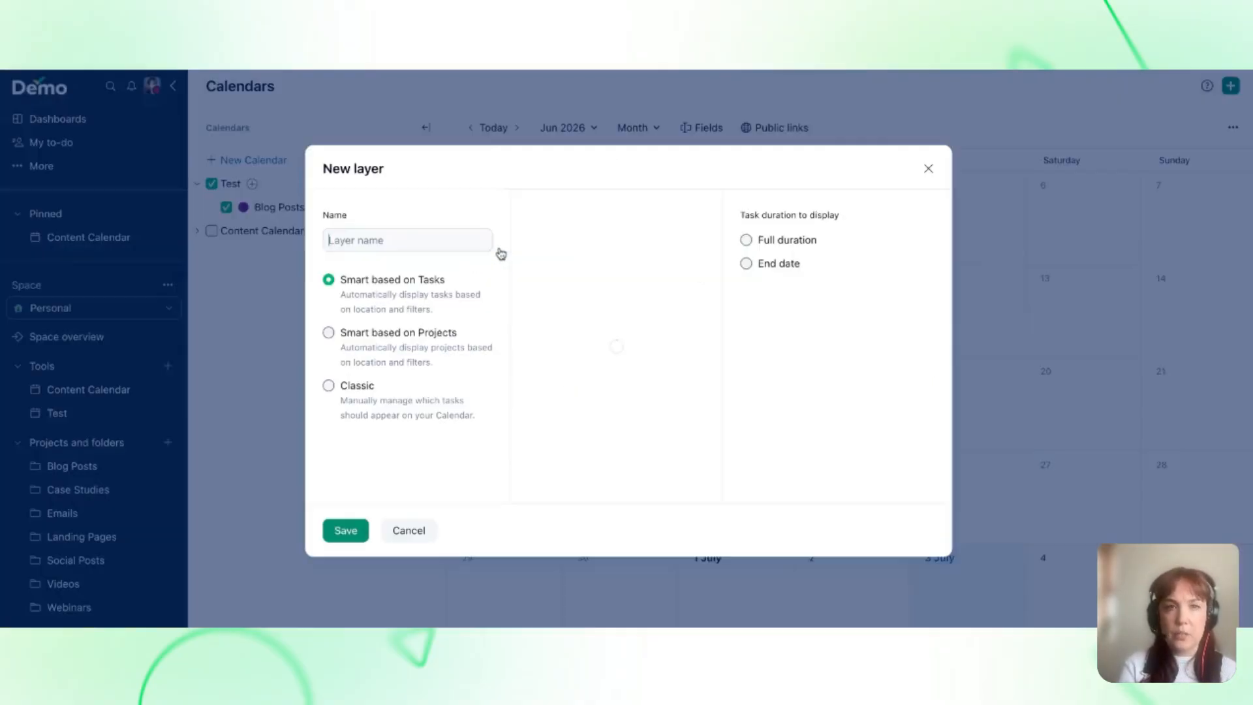
pyautogui.write('Cas')
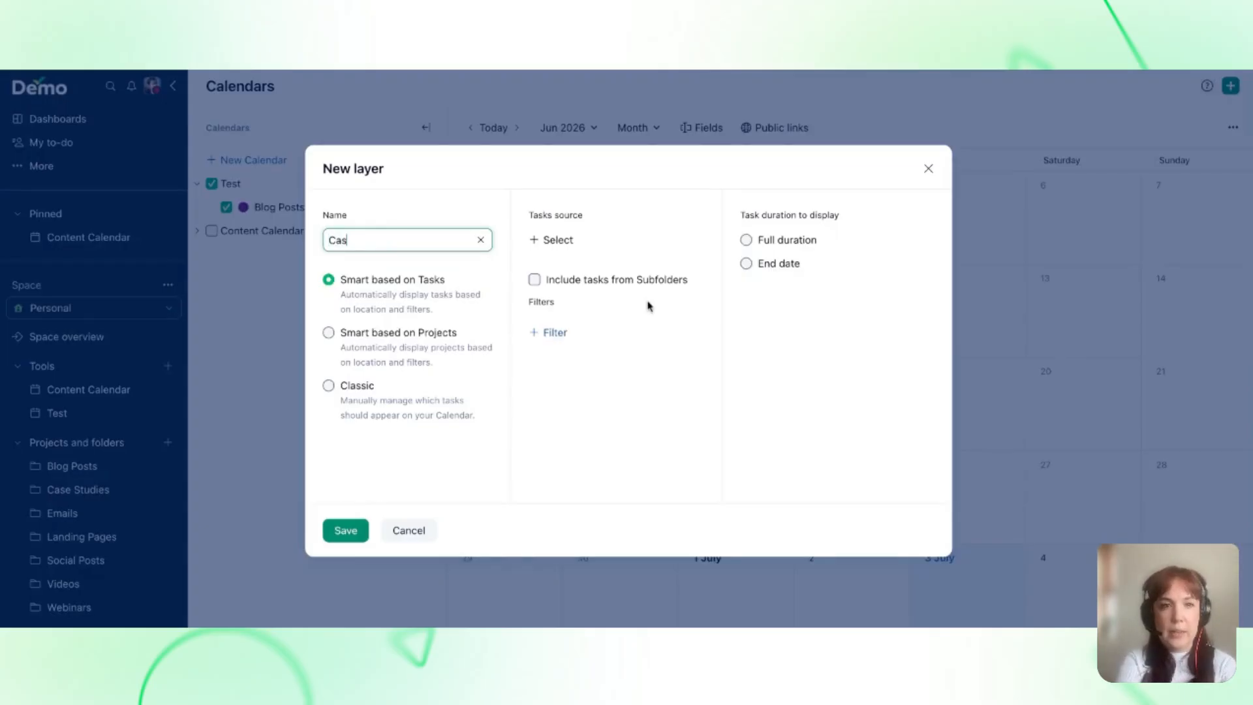
pyautogui.write('e Studies')
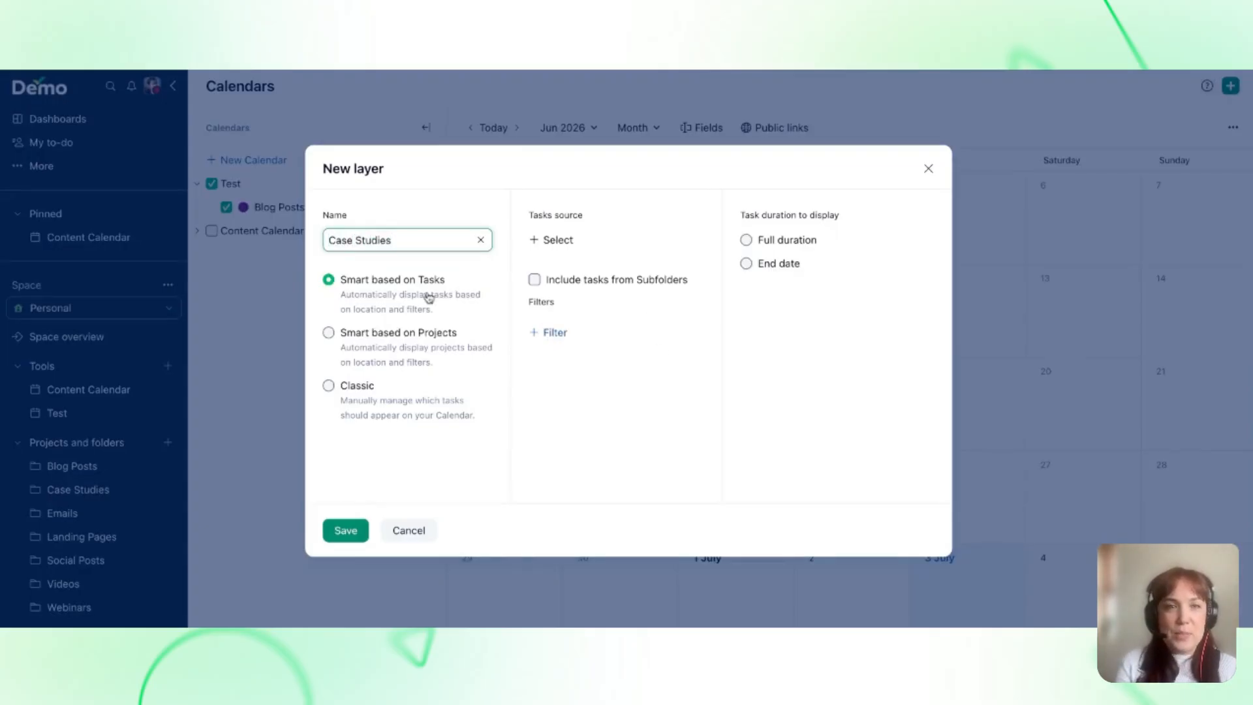
pyautogui.click(565, 242)
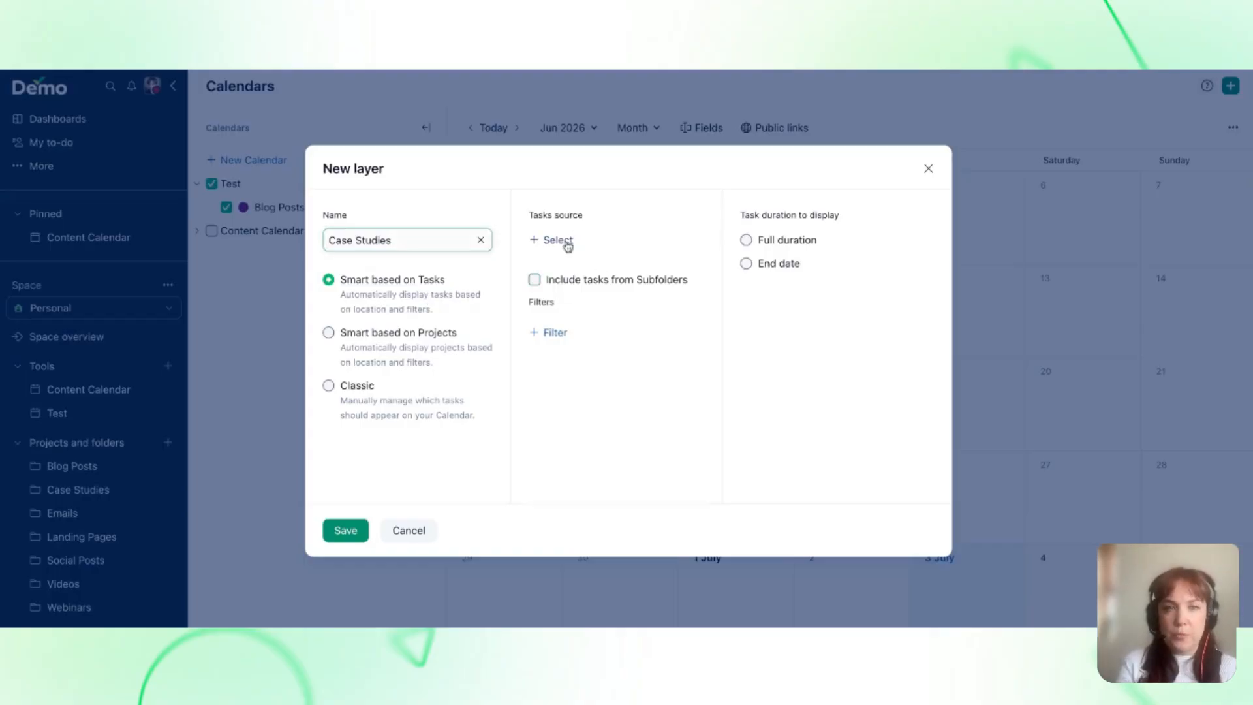
pyautogui.scroll(-2, 559, 436)
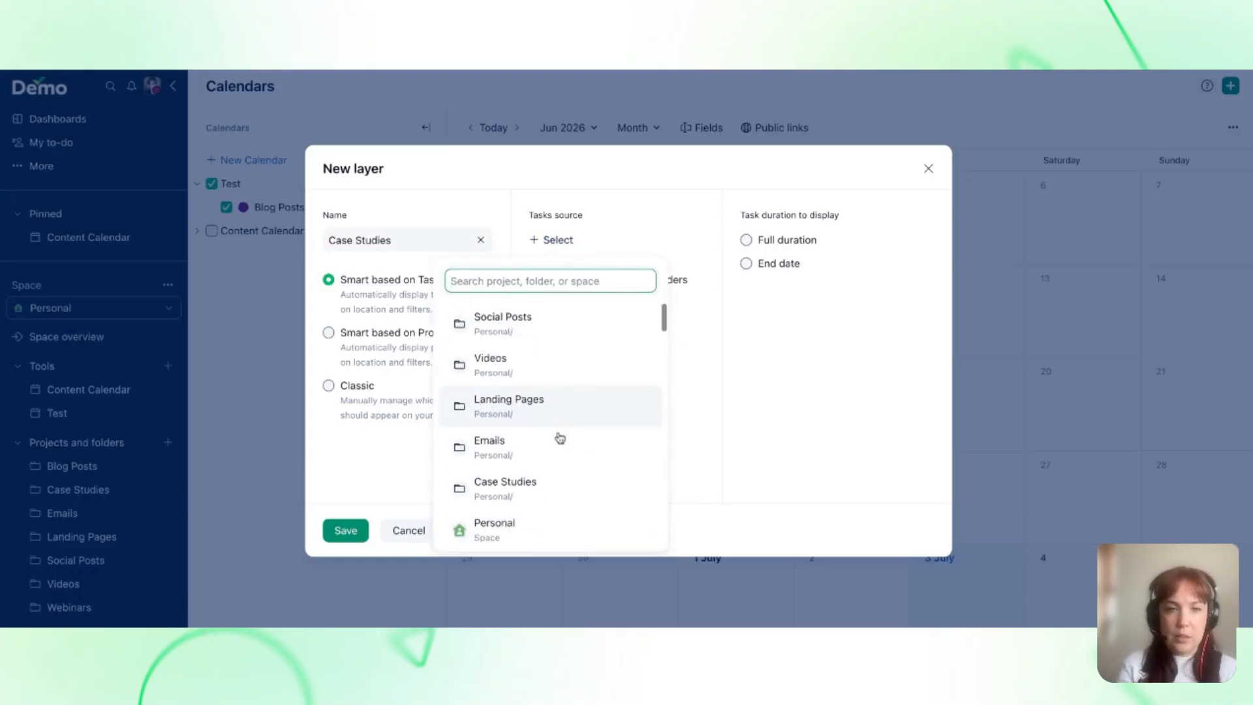
pyautogui.click(559, 462)
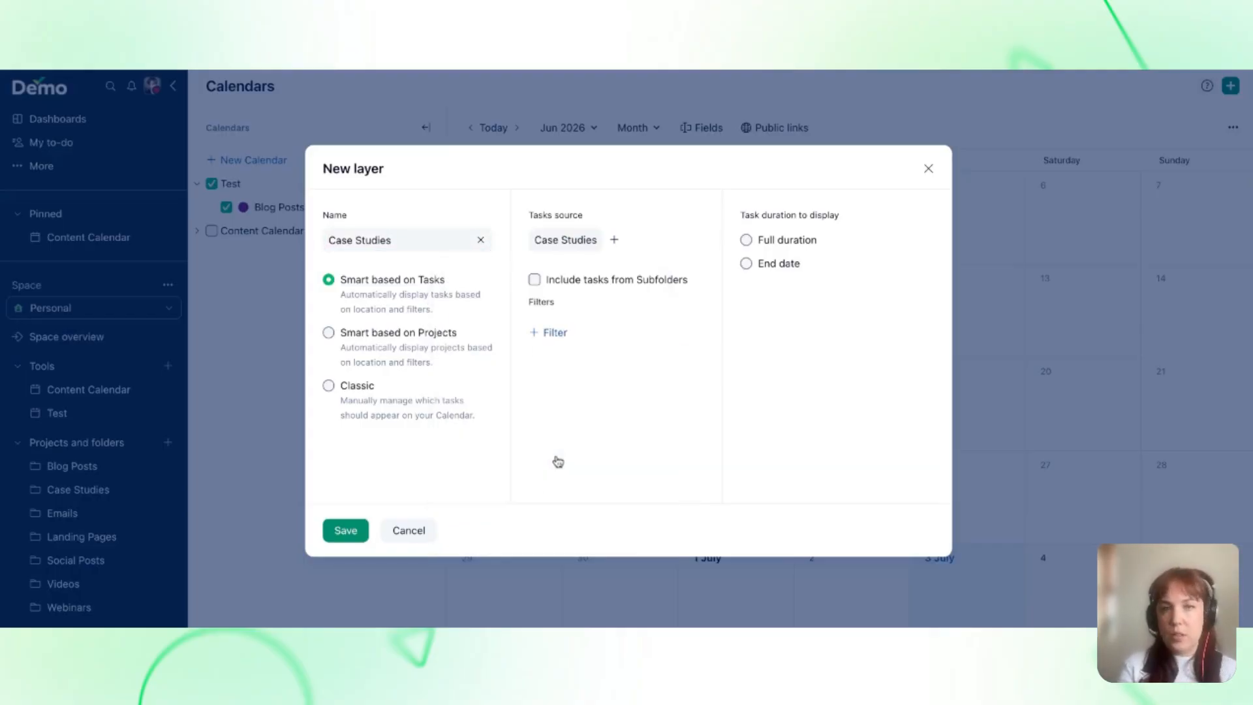
# Step: Include tasks from subfolders, display only the end date, and save the Case Studies layer
pyautogui.click(534, 280)
pyautogui.click(747, 264)
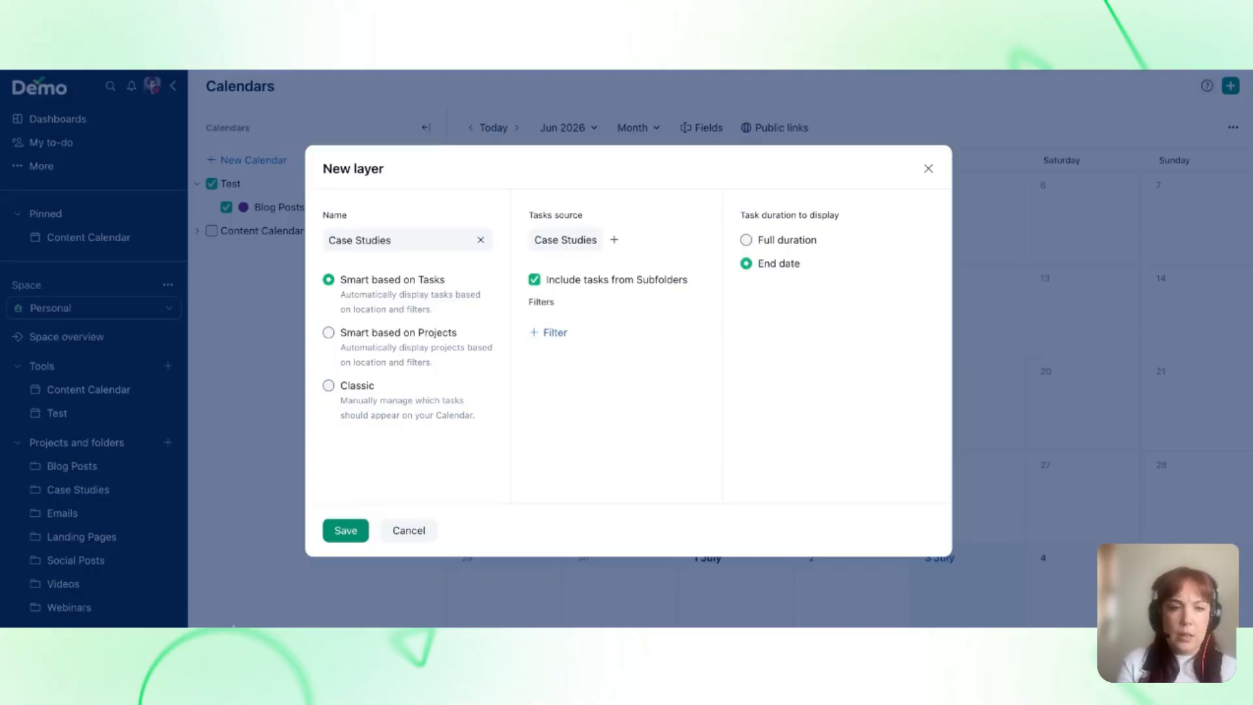
pyautogui.click(345, 530)
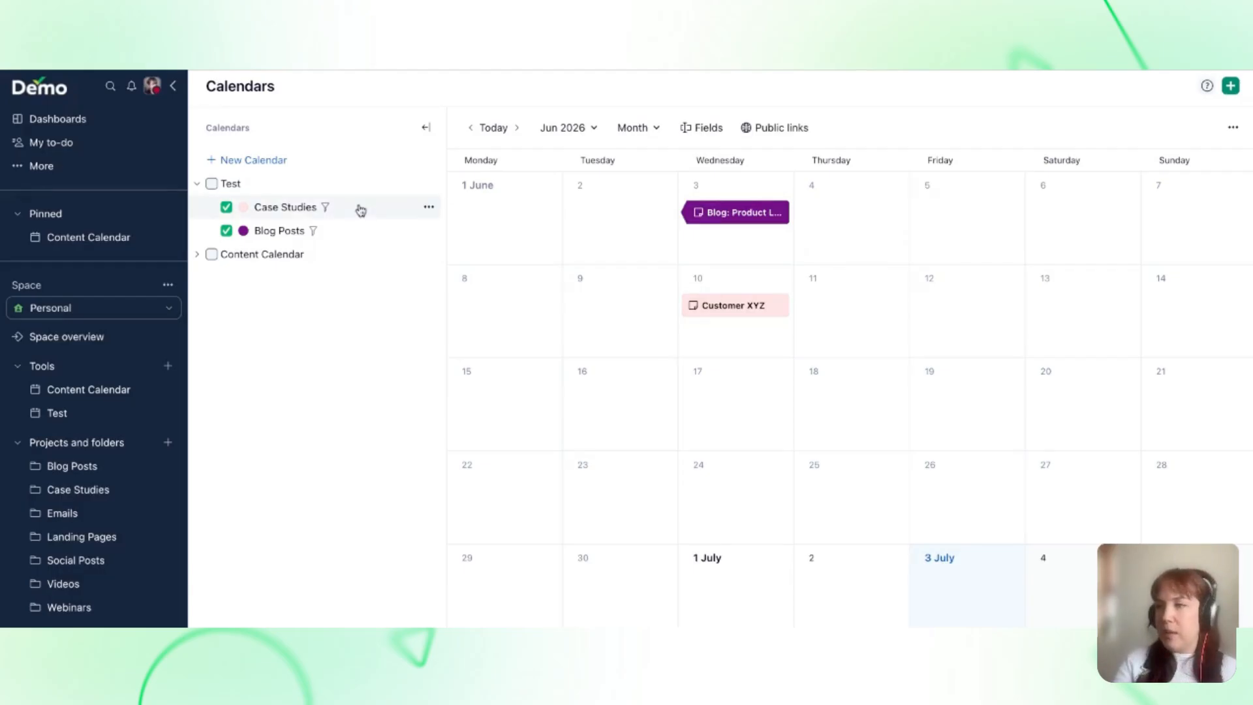
# Step: Change the Case Studies layer's color to light purple
pyautogui.click(431, 210)
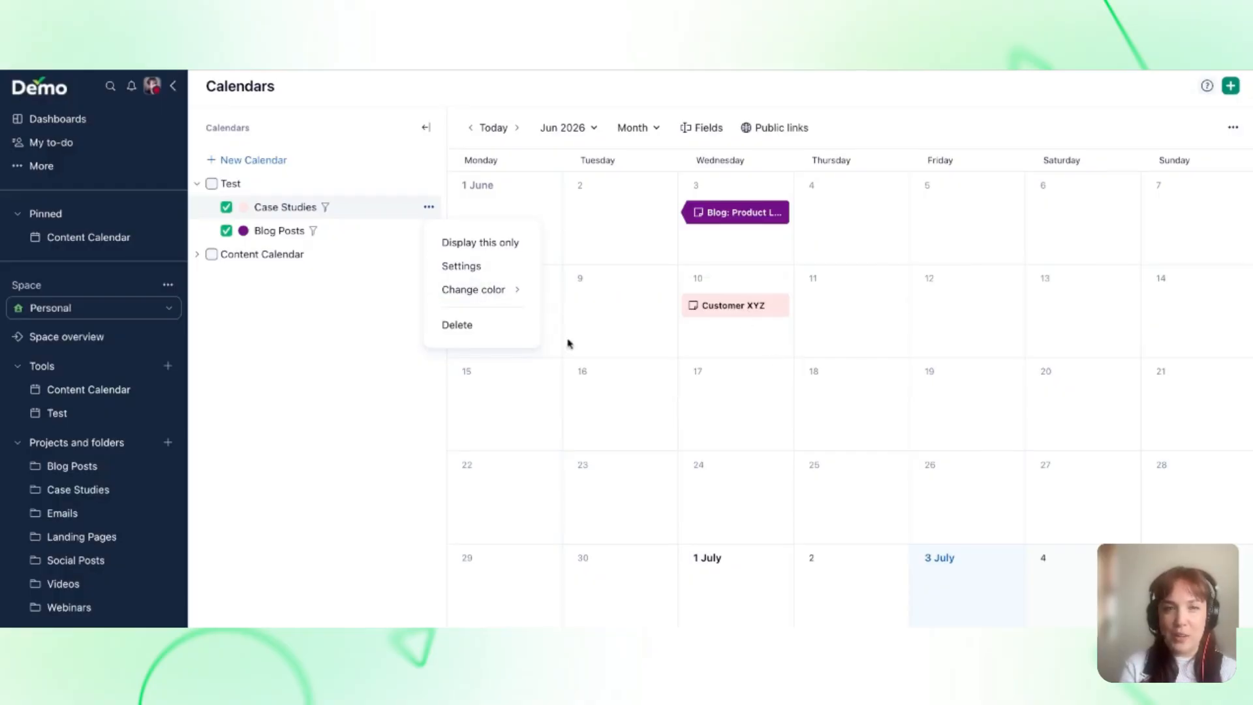
pyautogui.click(618, 320)
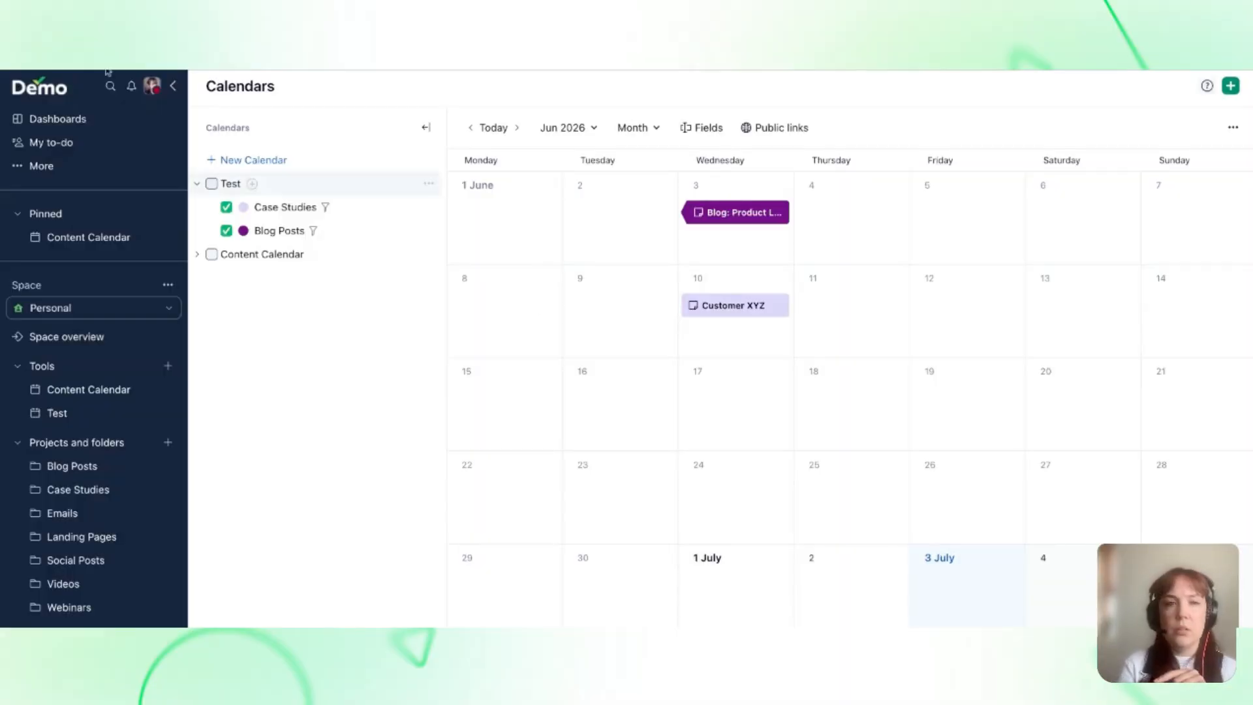
# Step: Review the Case Studies layer's name, tasks source and duration settings, and save them without edits
pyautogui.click(429, 211)
pyautogui.click(493, 268)
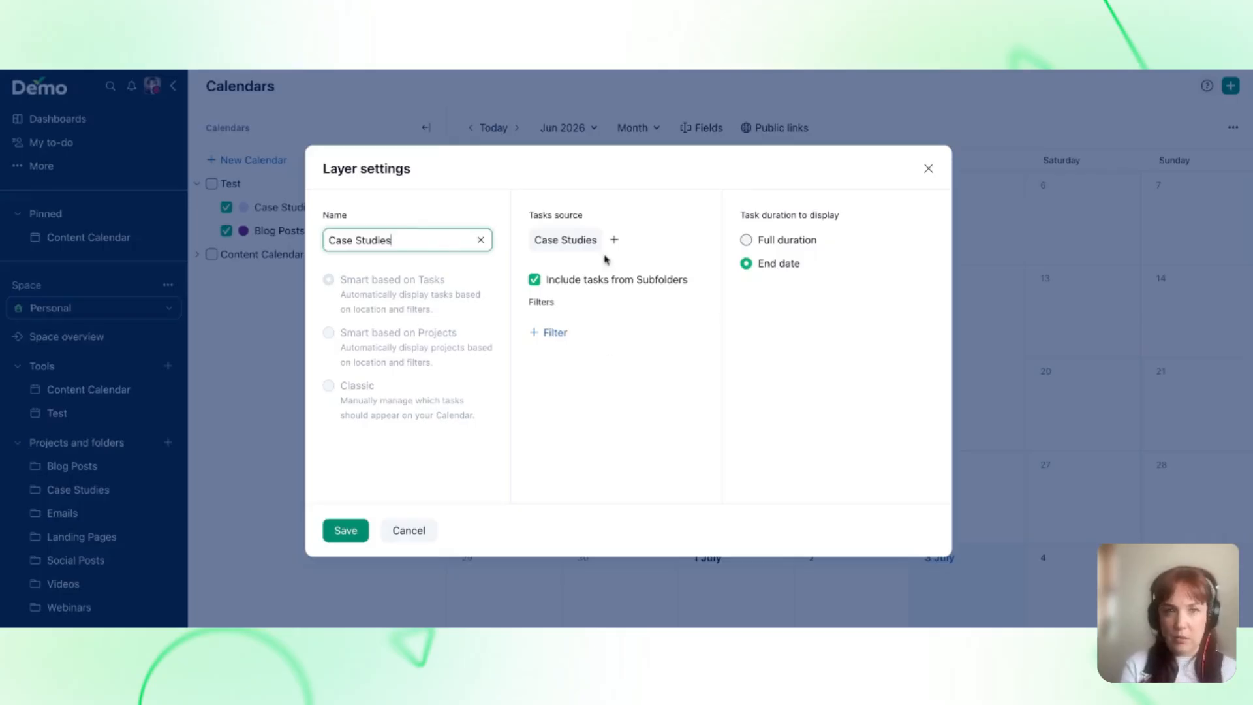
pyautogui.click(352, 531)
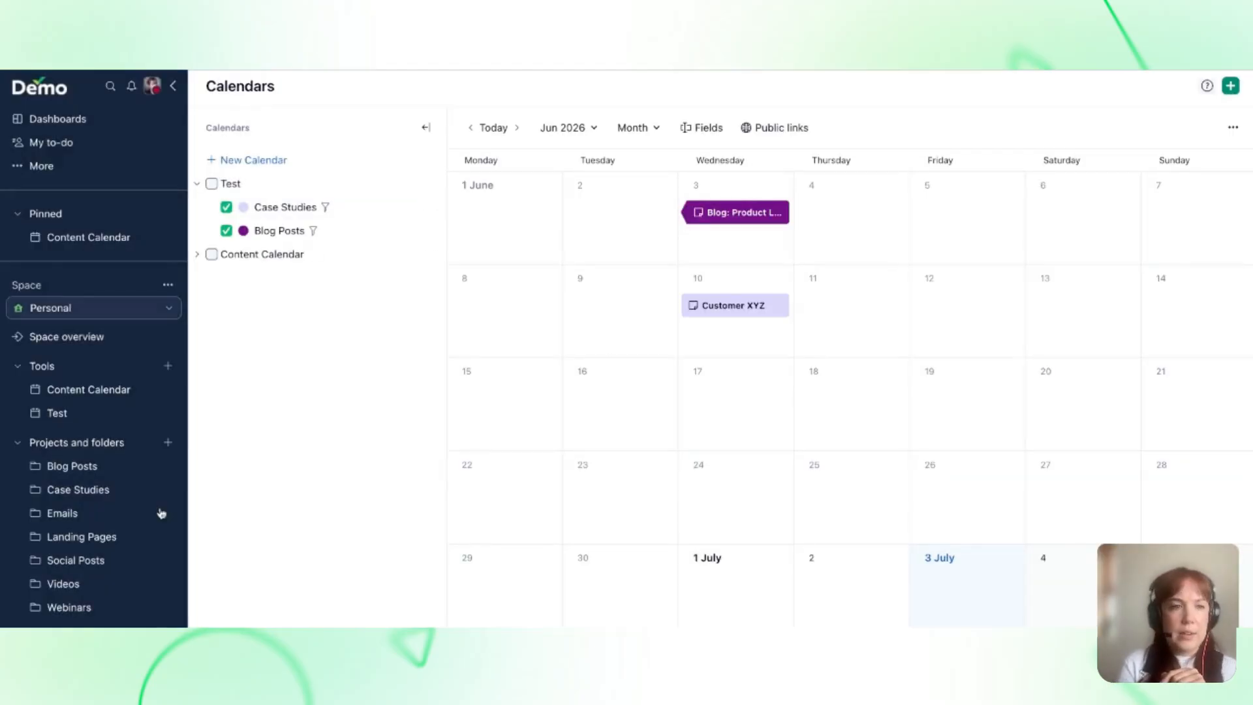
# Step: Hide the Test calendar with all its layers and display the Content Calendar instead
pyautogui.click(212, 185)
pyautogui.click(213, 188)
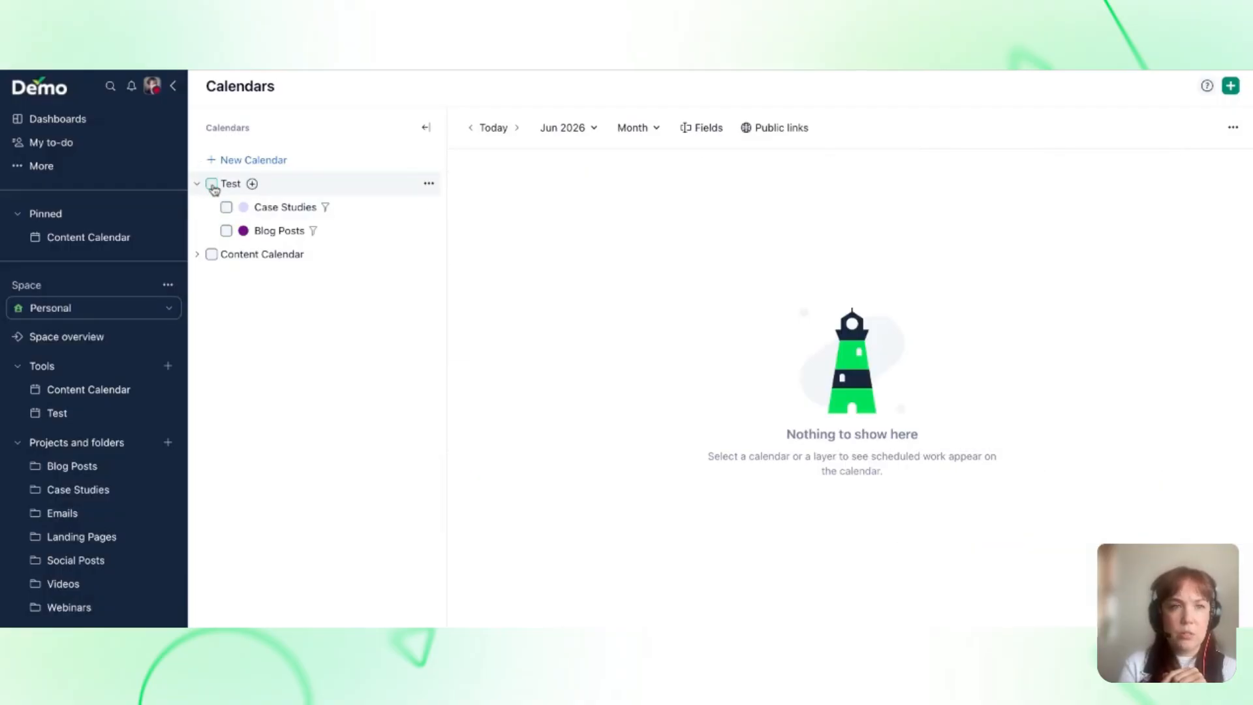
pyautogui.click(211, 254)
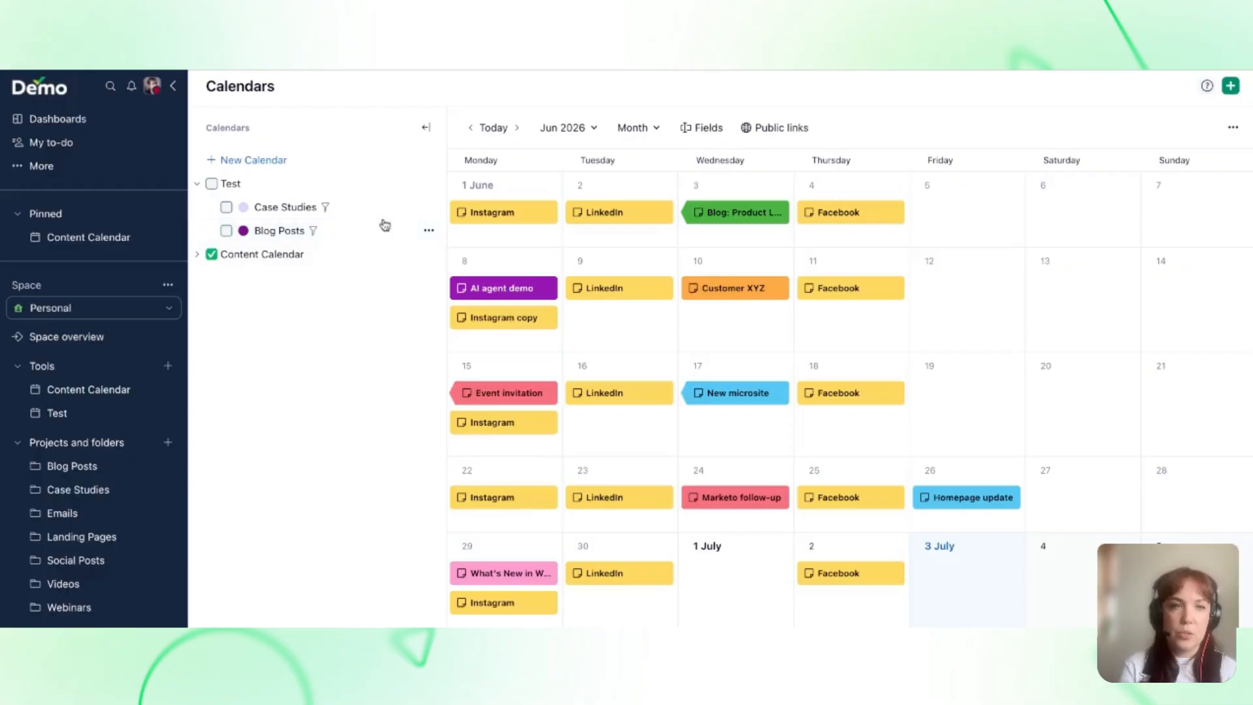
# Step: Look at the Content Calendar's sharing options and close them without sharing it
pyautogui.click(427, 256)
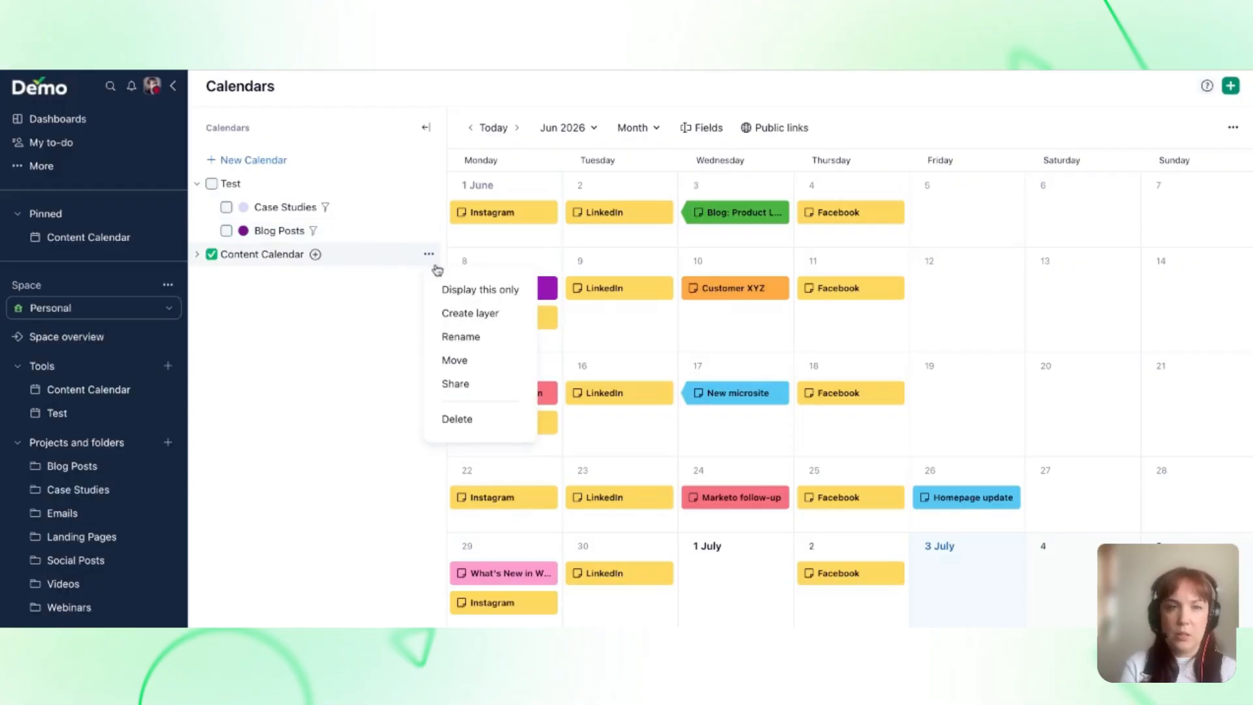
pyautogui.click(467, 386)
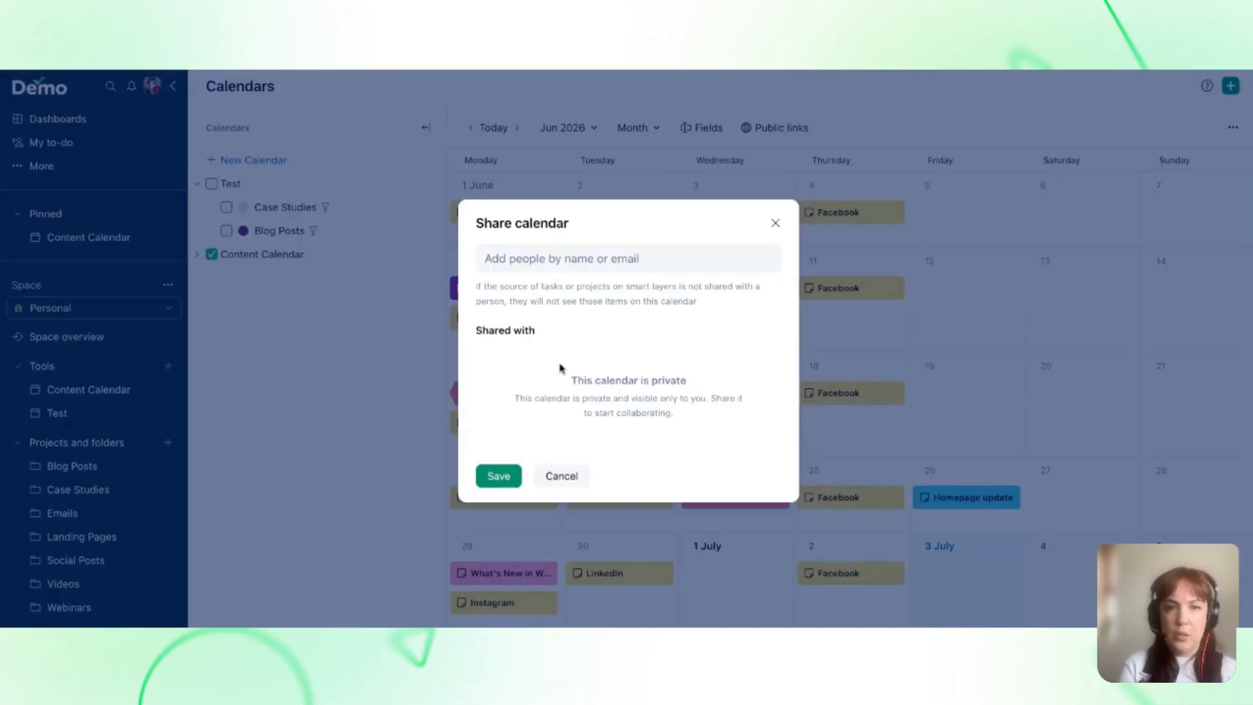
pyautogui.click(569, 483)
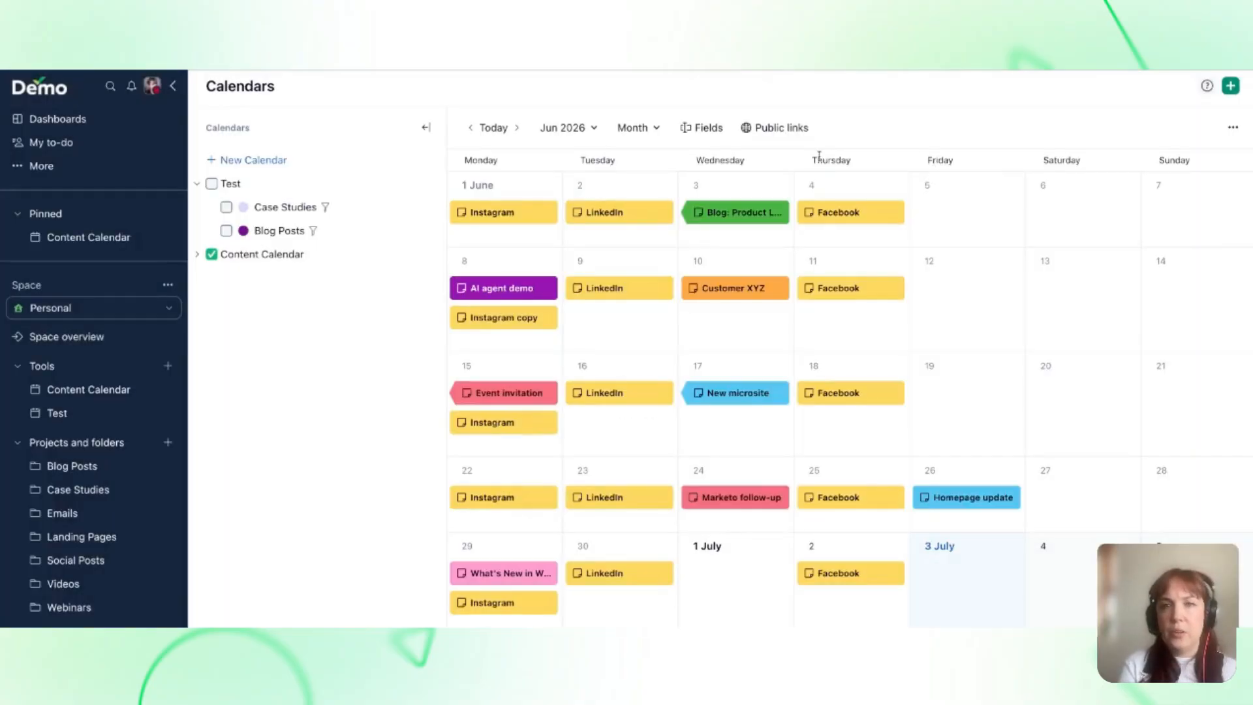